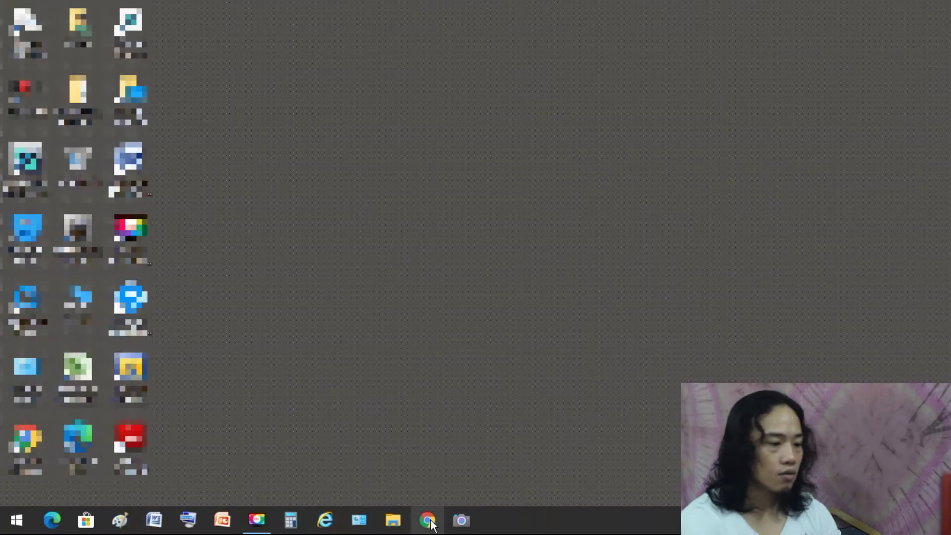
# - Open YouTube from the Chrome bookmark and sign in with the saved Google account's password
pyautogui.click(428, 520)
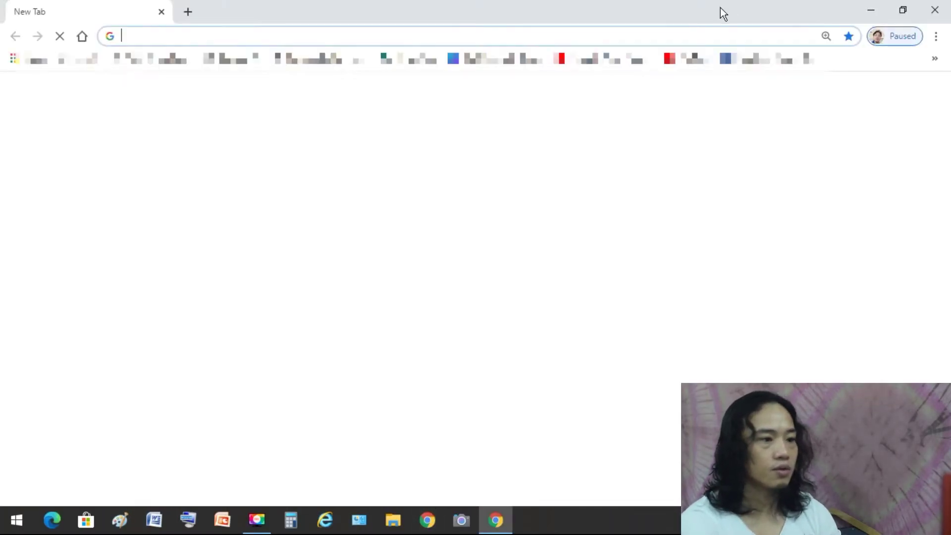
pyautogui.click(688, 68)
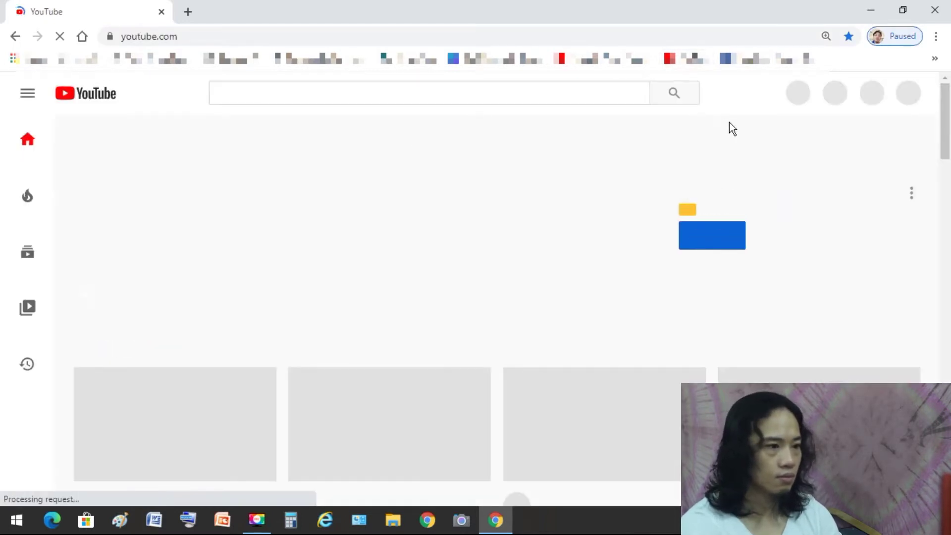
pyautogui.click(909, 93)
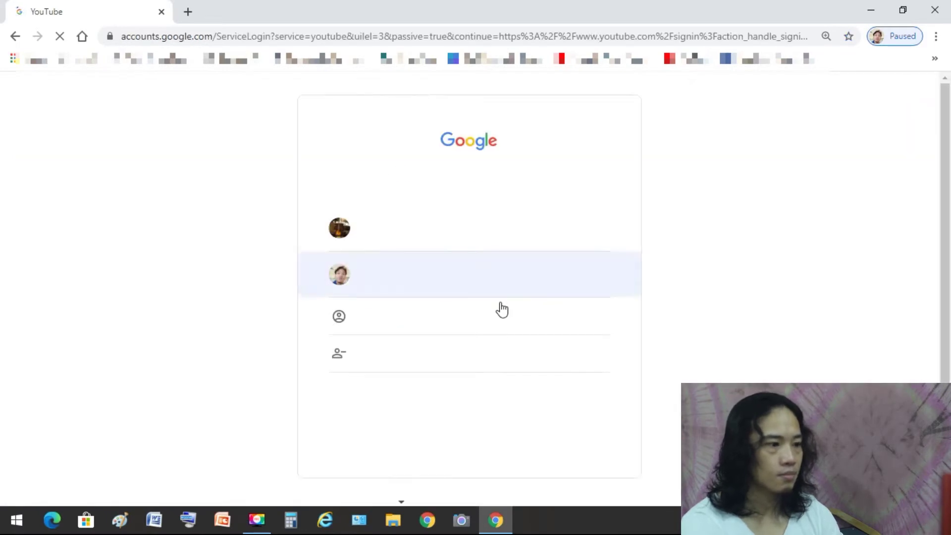
pyautogui.click(436, 275)
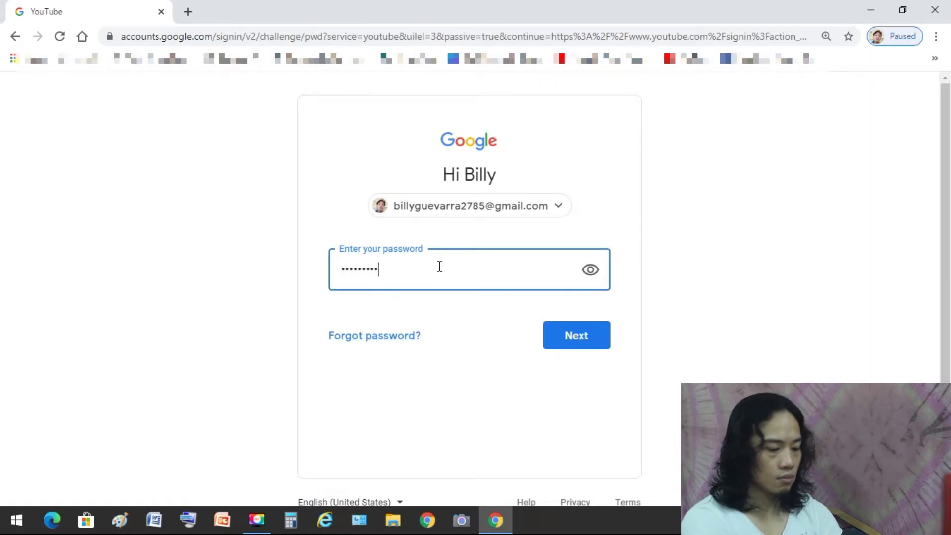
pyautogui.write('•')
pyautogui.press('Return')
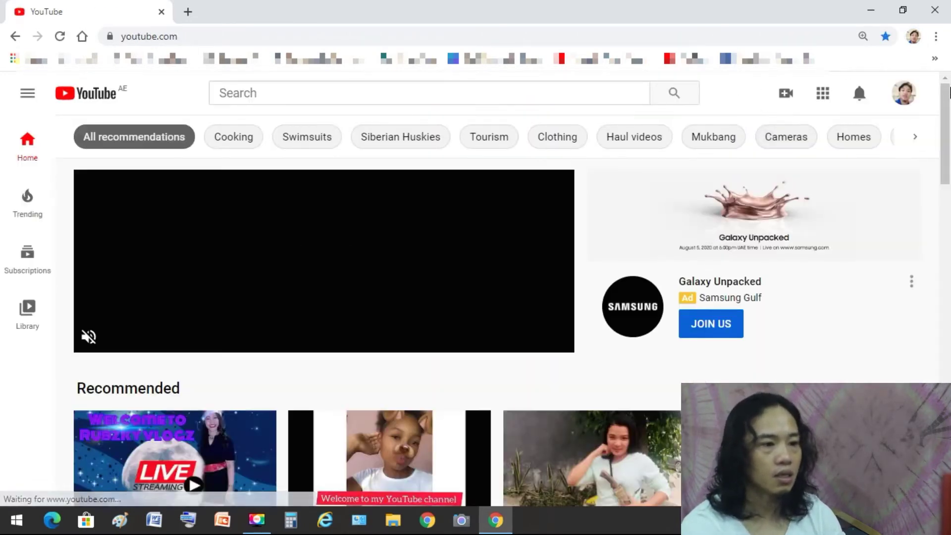
# - Switch from the account menu to YouTube Studio and open its Audio library page
pyautogui.click(904, 101)
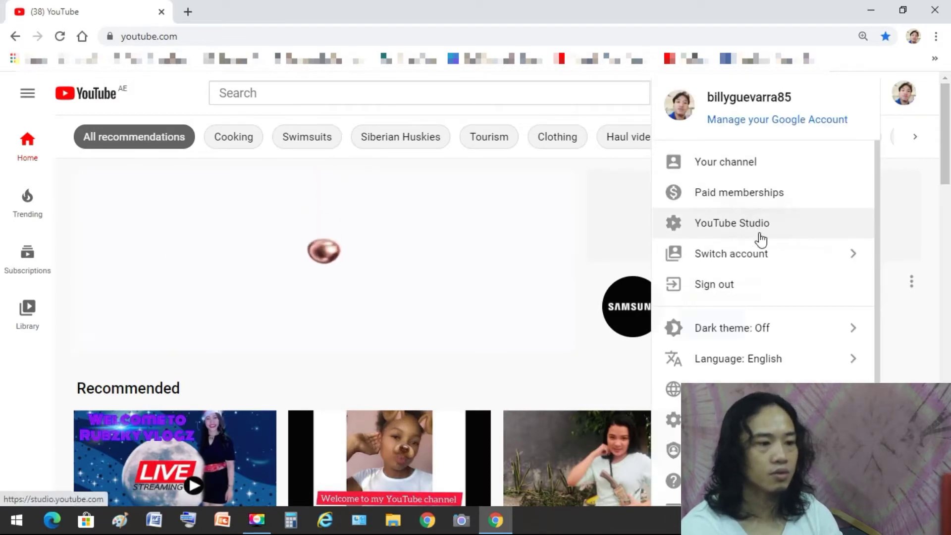
pyautogui.click(722, 236)
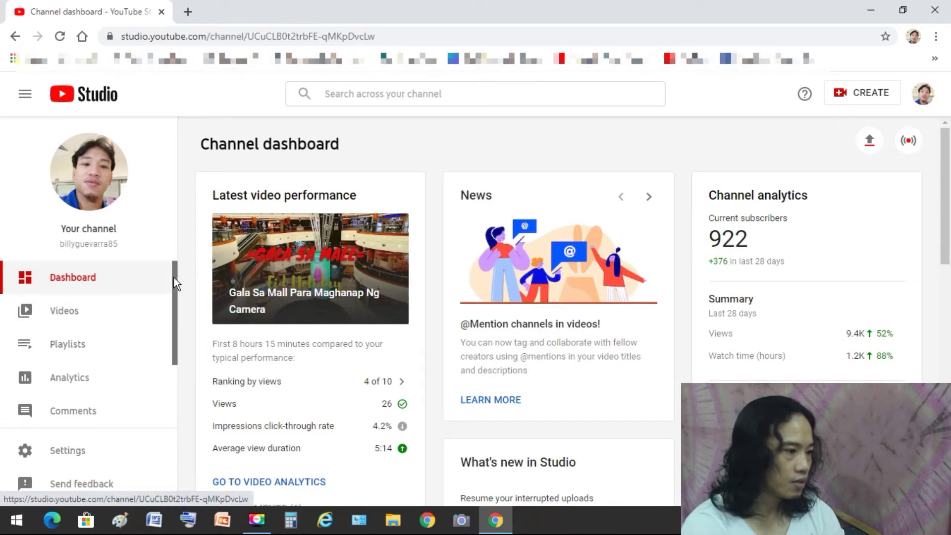
pyautogui.moveTo(177, 280); pyautogui.dragTo(181, 370)
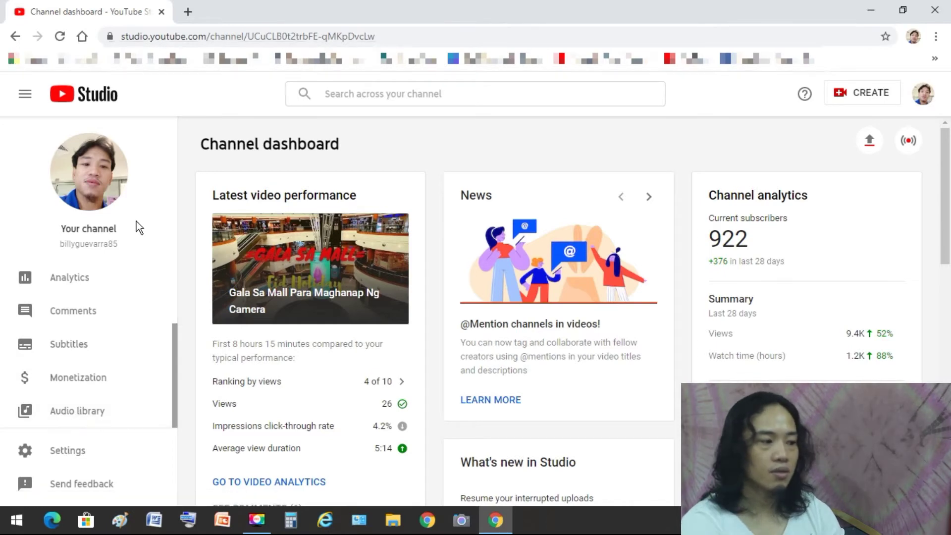
pyautogui.click(79, 416)
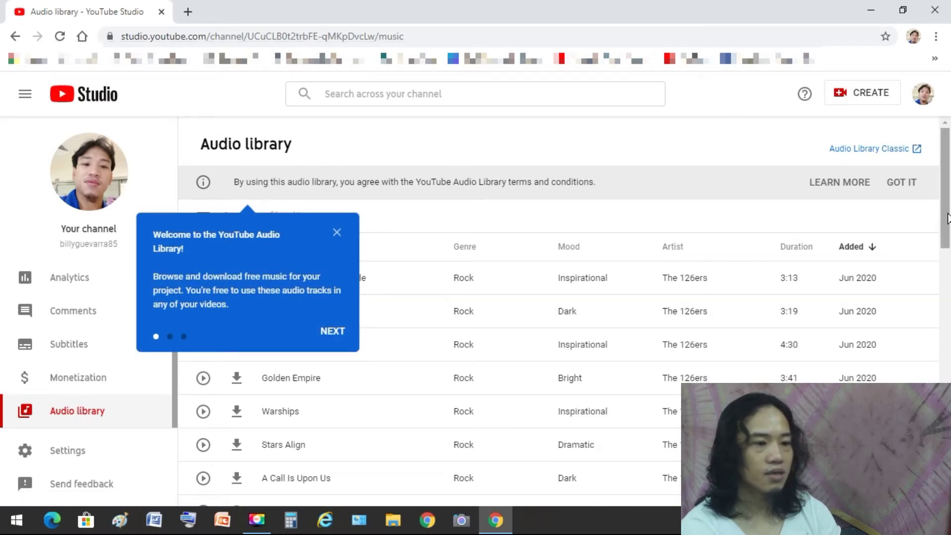
# - Close the blue 'Welcome to the YouTube Audio Library' popup over the track list
pyautogui.scroll(-3, 948, 218)
pyautogui.scroll(3, 948, 218)
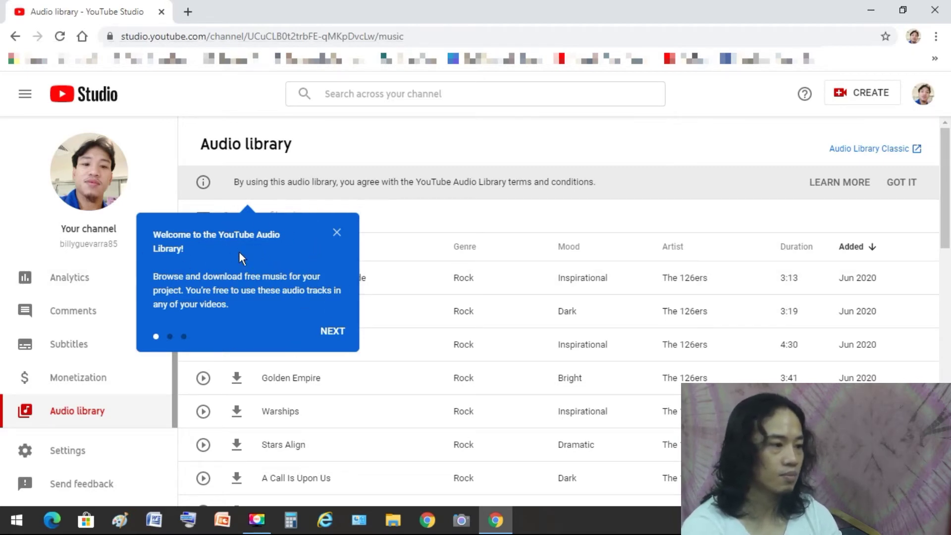
pyautogui.click(343, 235)
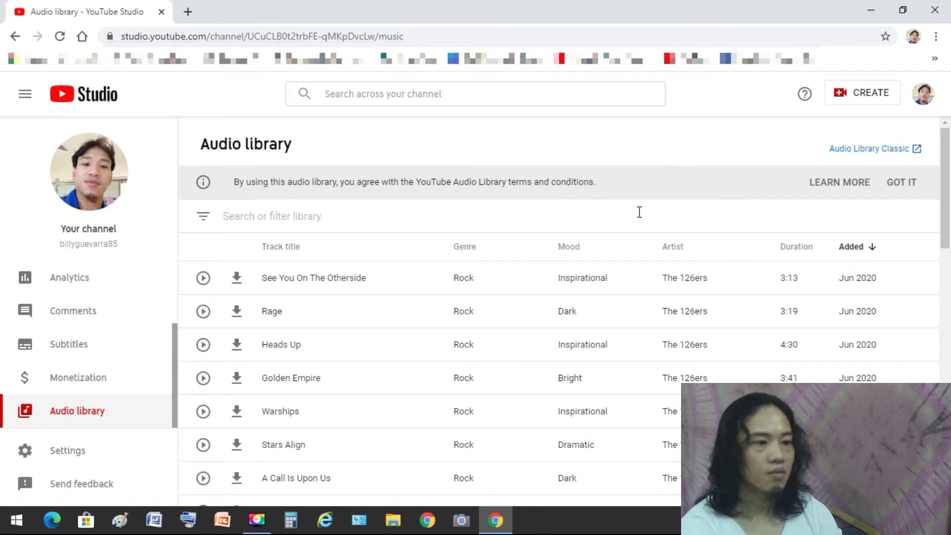
# - Browse the Sound effects tab and its Category list in Audio Library Classic
pyautogui.click(870, 156)
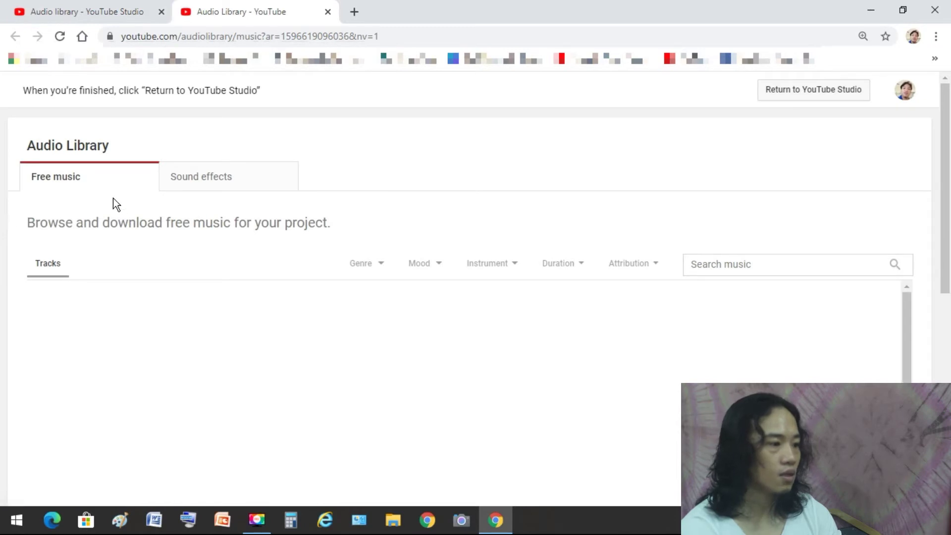
pyautogui.click(218, 182)
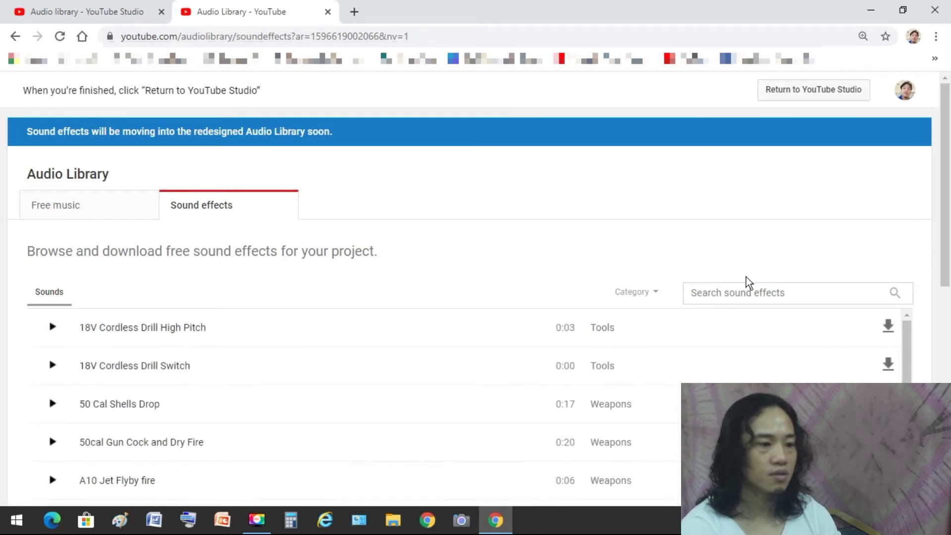
pyautogui.click(653, 300)
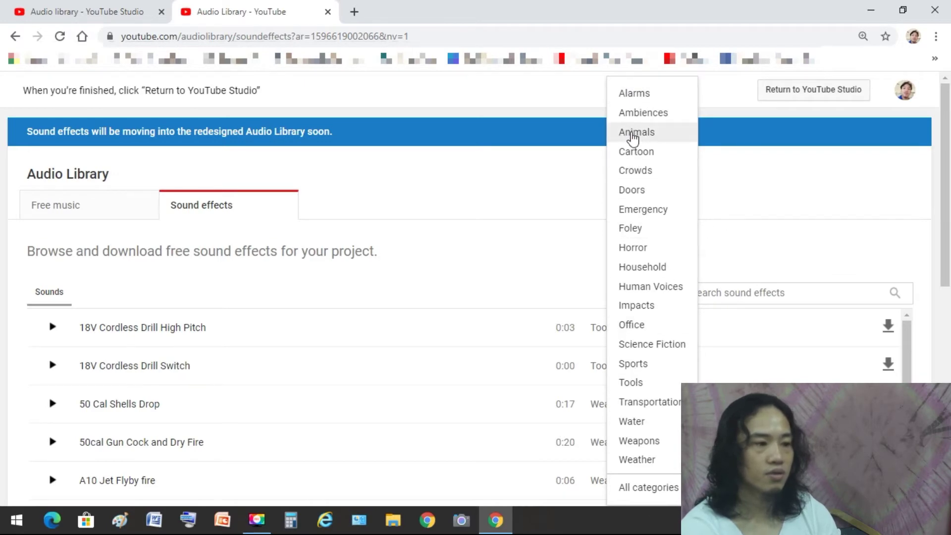
pyautogui.click(804, 200)
pyautogui.scroll(-3, 773, 213)
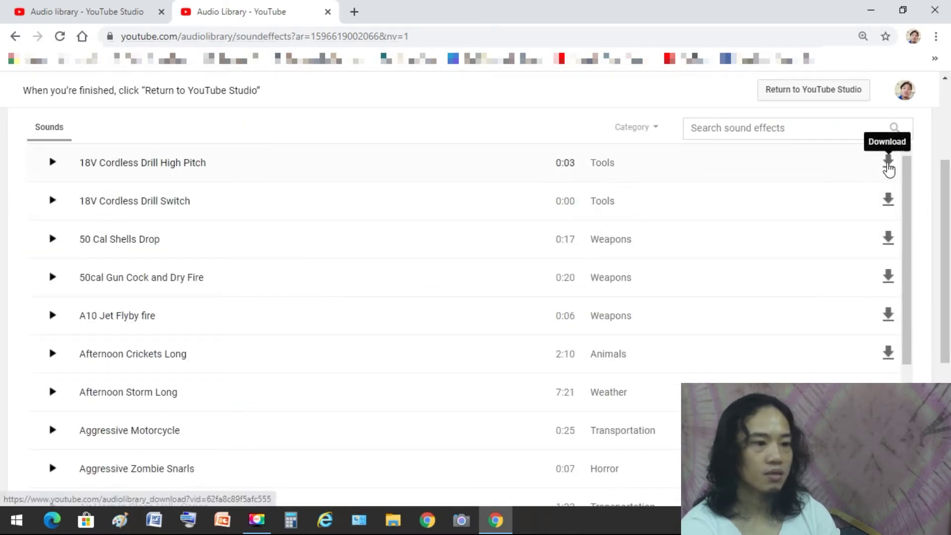
pyautogui.moveTo(945, 285); pyautogui.dragTo(933, 177)
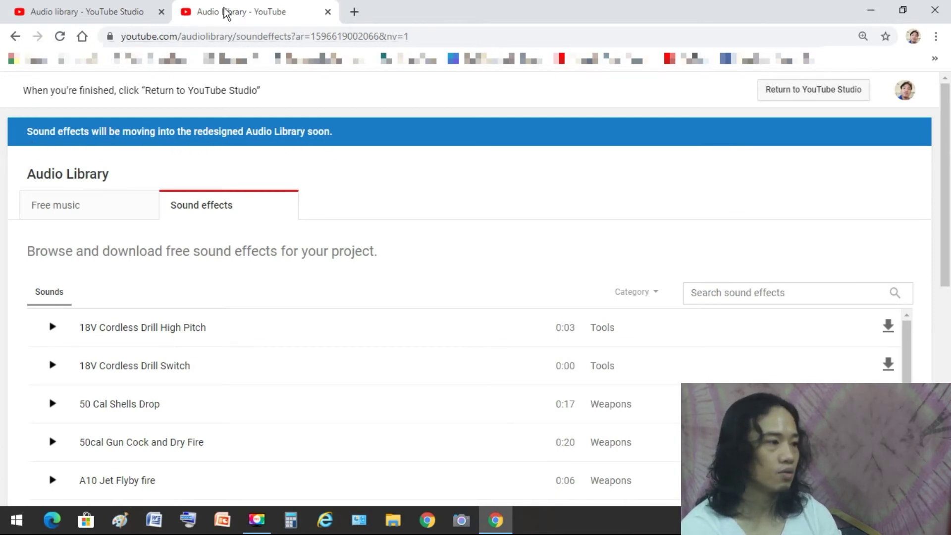
pyautogui.click(35, 12)
# - Close the 'Audio Library - YouTube' tab and return to the Studio track list
pyautogui.click(327, 12)
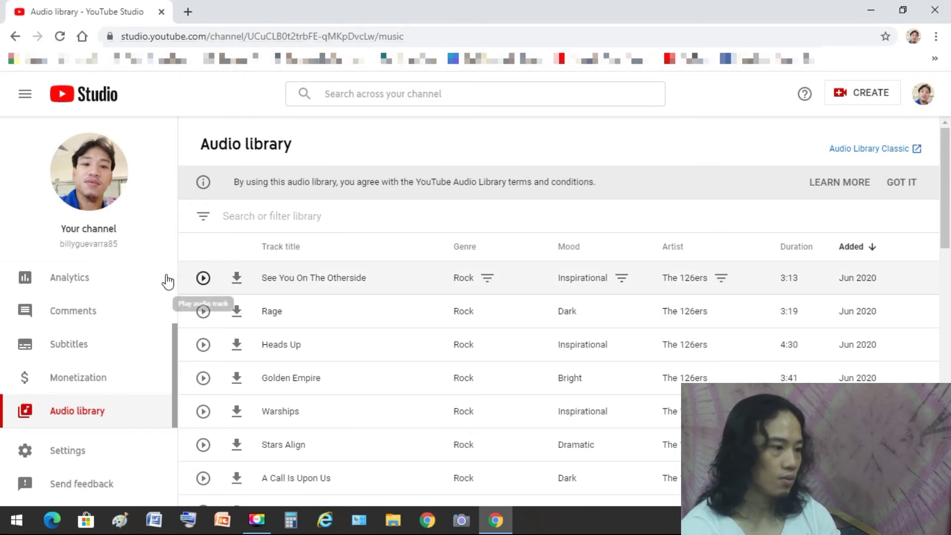
pyautogui.moveTo(949, 211); pyautogui.dragTo(949, 222)
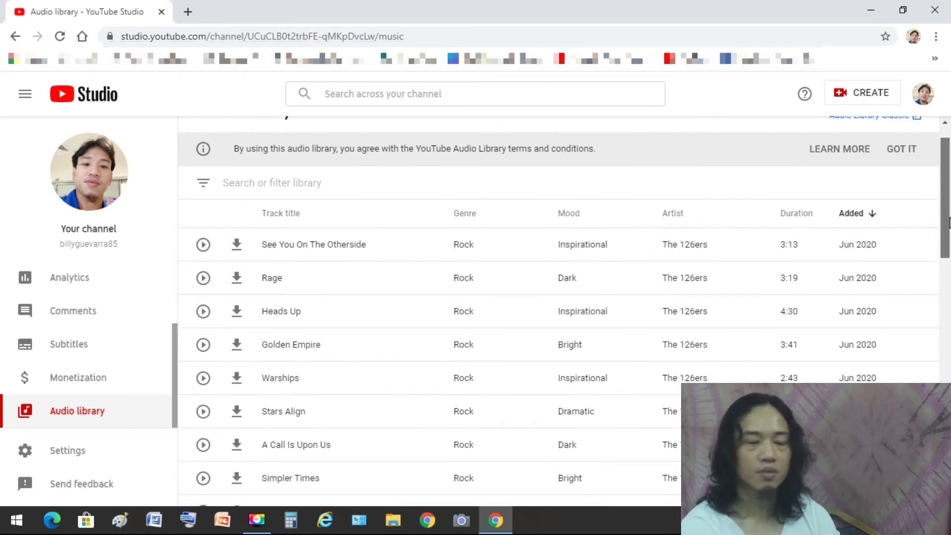
# - Preview 'See You On The Otherside' at lower volume, then scroll through the track list
pyautogui.click(203, 243)
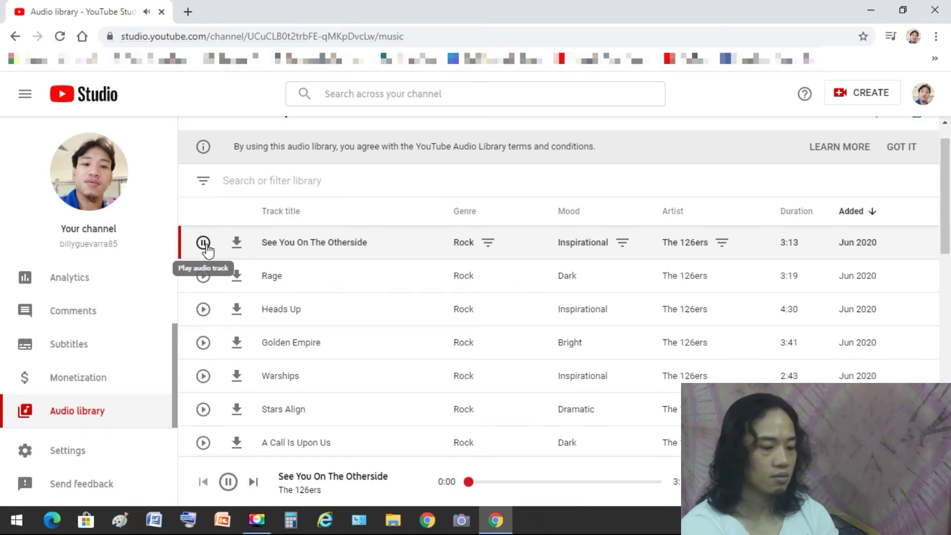
pyautogui.press('XF86AudioLowerVolume')
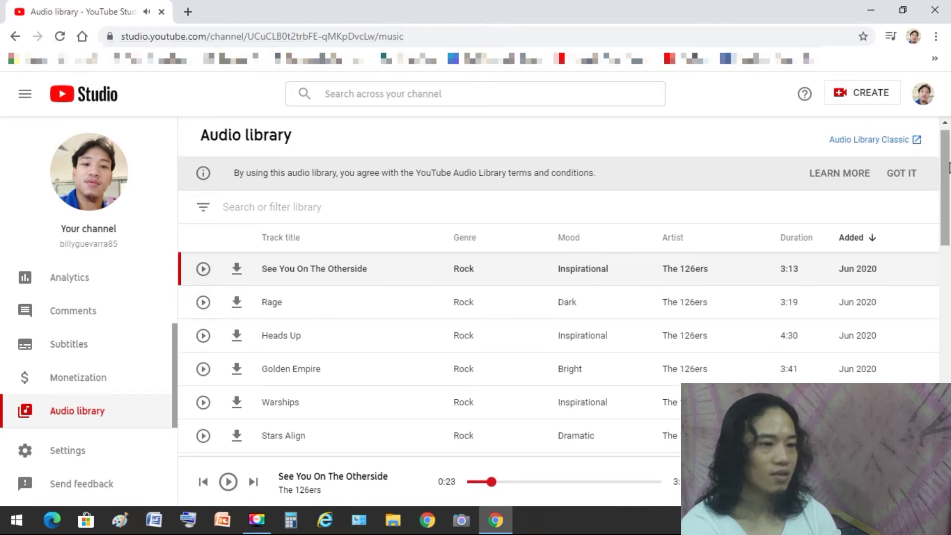
pyautogui.moveTo(948, 169)
pyautogui.mouseDown()
pyautogui.moveTo(949, 224)
pyautogui.moveTo(947, 157)
pyautogui.mouseUp()
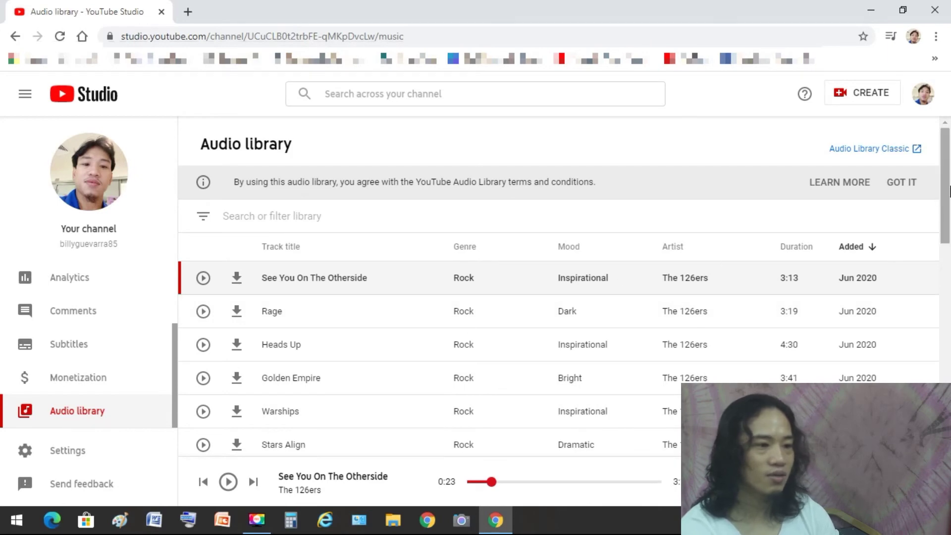
pyautogui.scroll(-5, 435, 396)
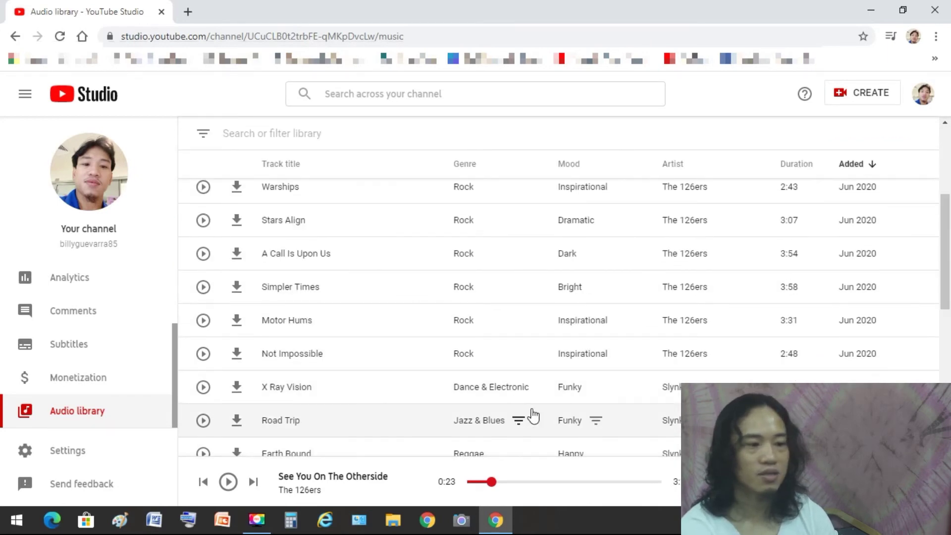
pyautogui.moveTo(950, 232); pyautogui.dragTo(947, 165)
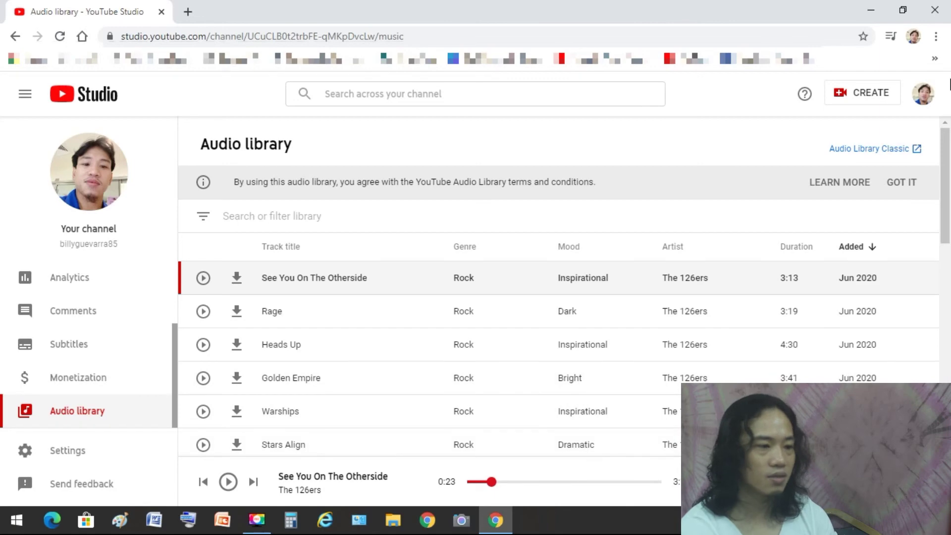
pyautogui.moveTo(950, 171); pyautogui.dragTo(950, 198)
pyautogui.scroll(2, 485, 277)
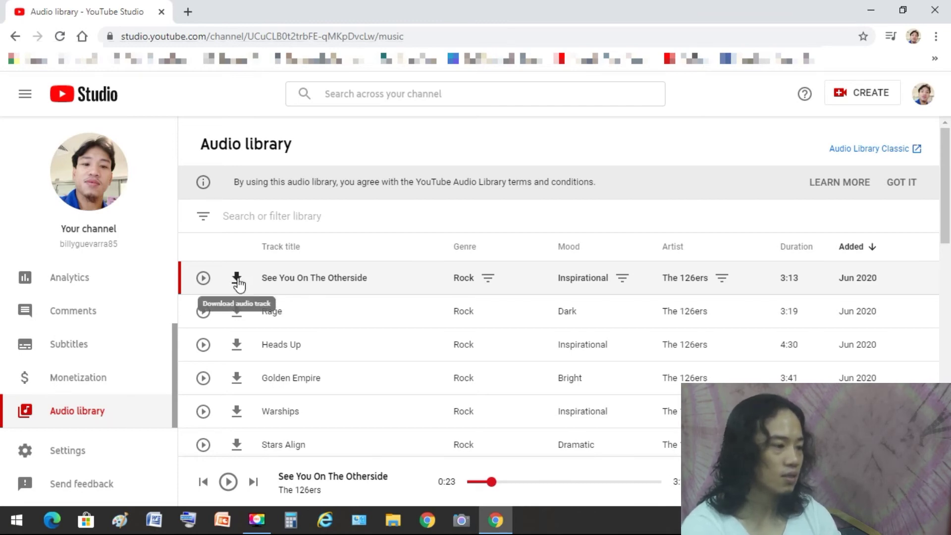
# - Save 'See You On The Otherside' as an MP3 and view File Explorer's Downloads folder
pyautogui.click(237, 278)
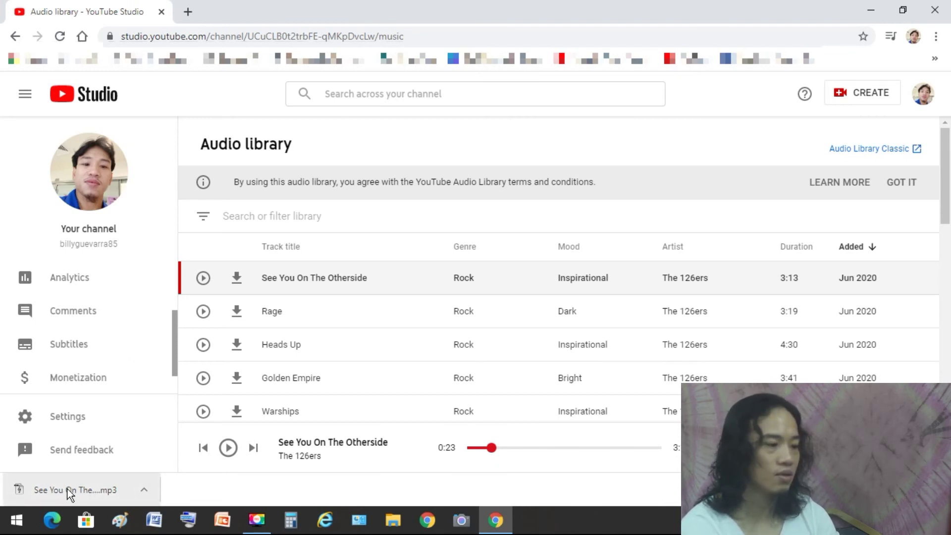
pyautogui.click(403, 519)
pyautogui.click(67, 251)
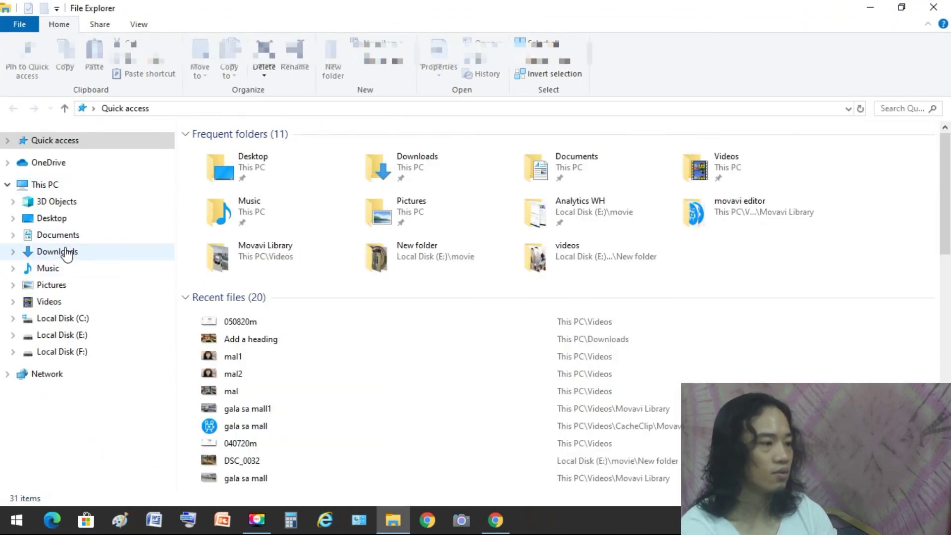